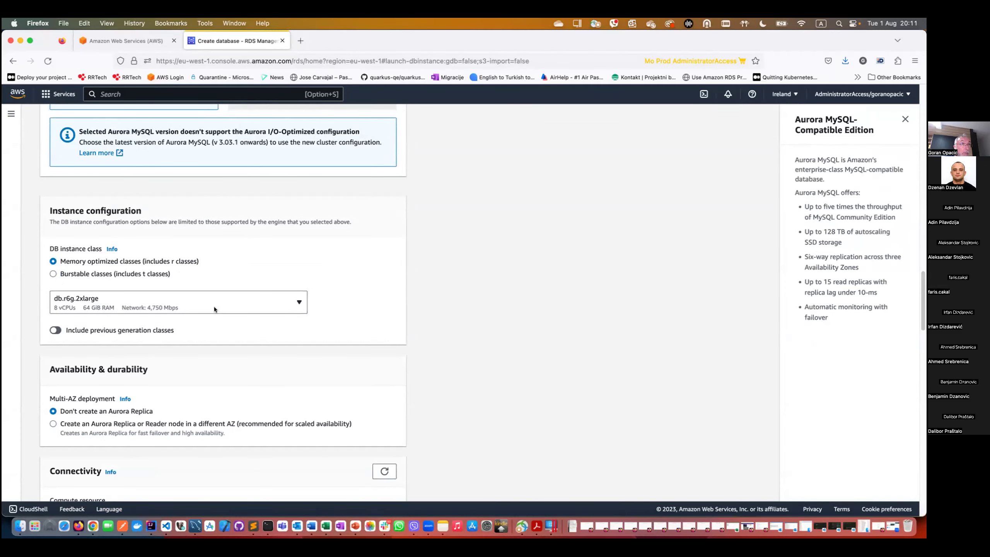
Set the database engine version to Aurora MySQL 3.04.0 (compatible with MySQL 8.0.28)
scroll(215, 309, "up", 7)
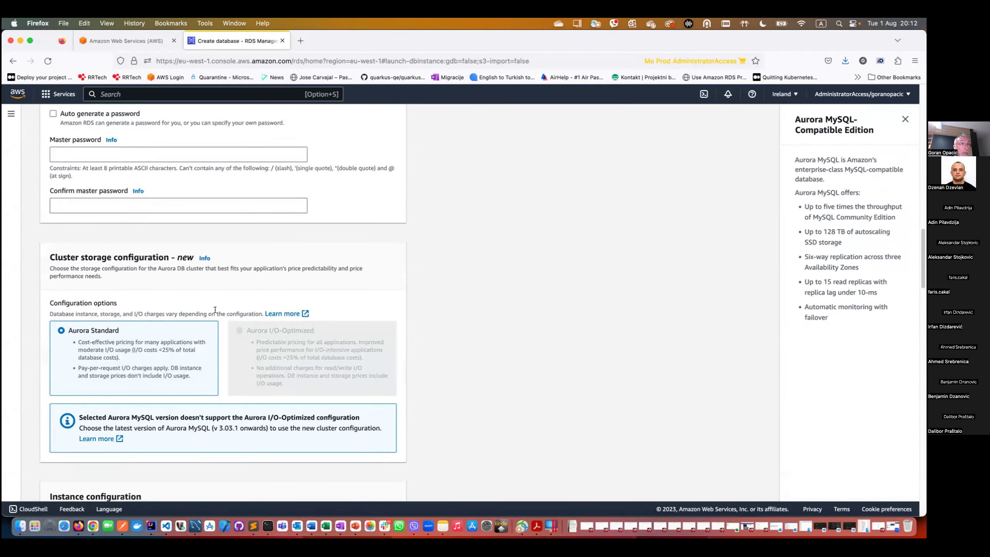
scroll(215, 310, "up", 8)
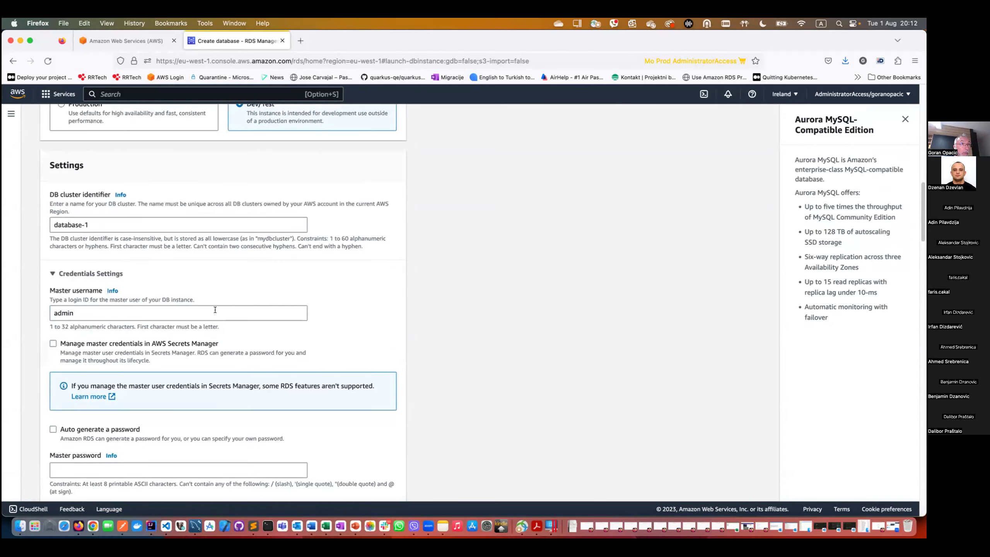
scroll(215, 312, "up", 9)
scroll(215, 315, "up", 6)
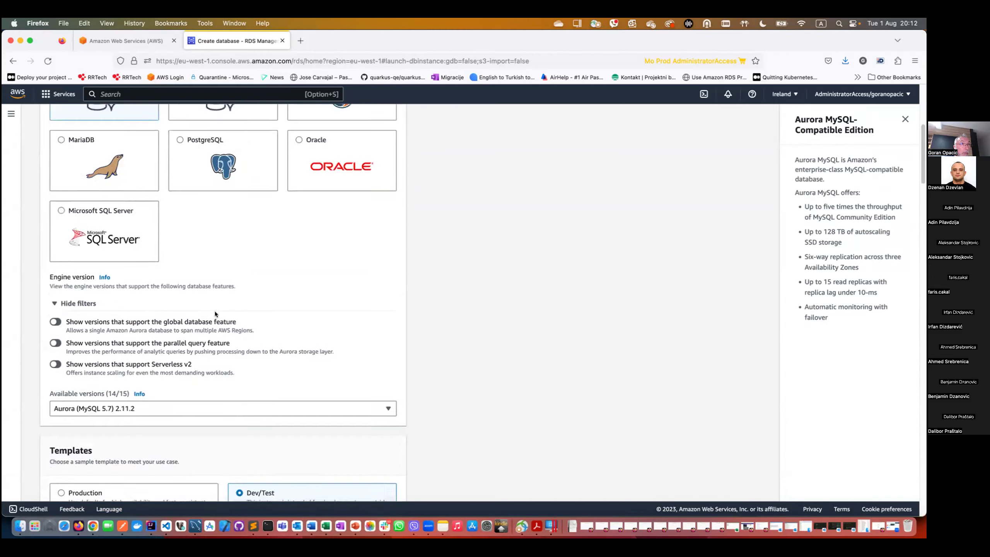
scroll(215, 314, "up", 2)
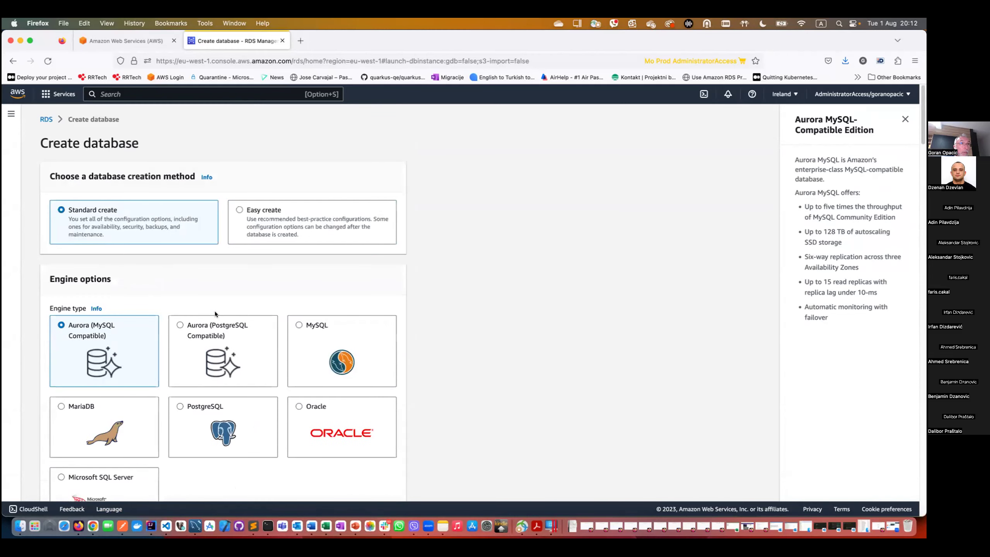
scroll(521, 387, "down", 10)
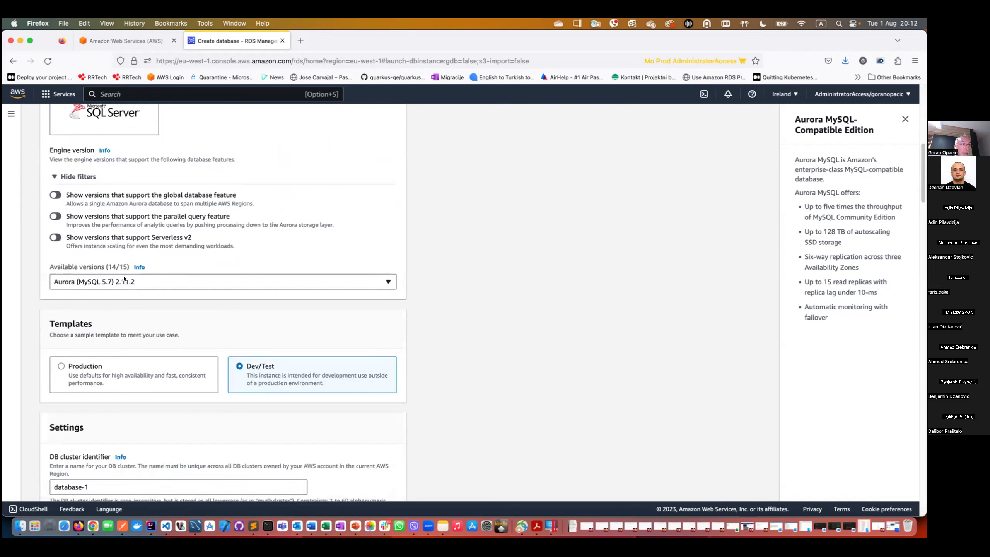
left_click(124, 278)
scroll(135, 429, "down", 1)
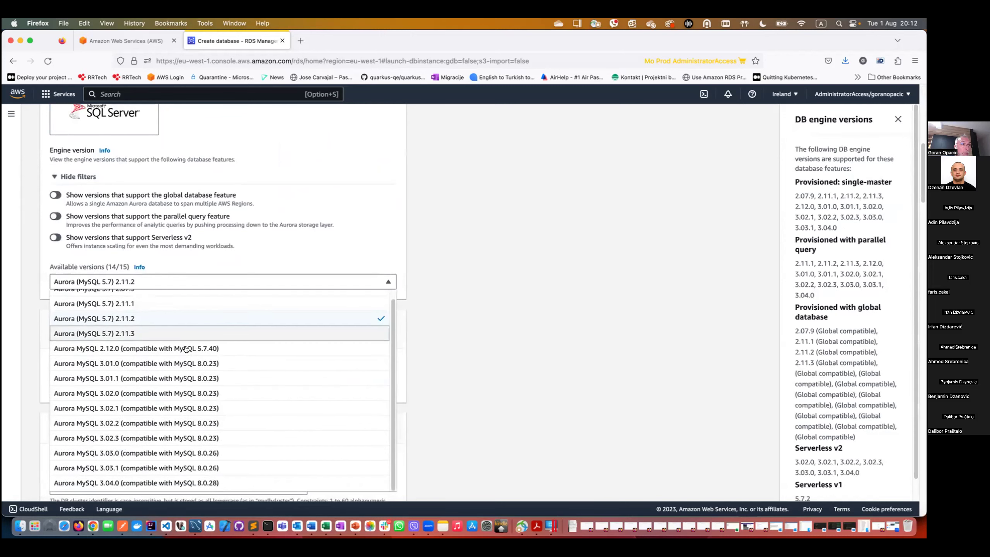
left_click(125, 483)
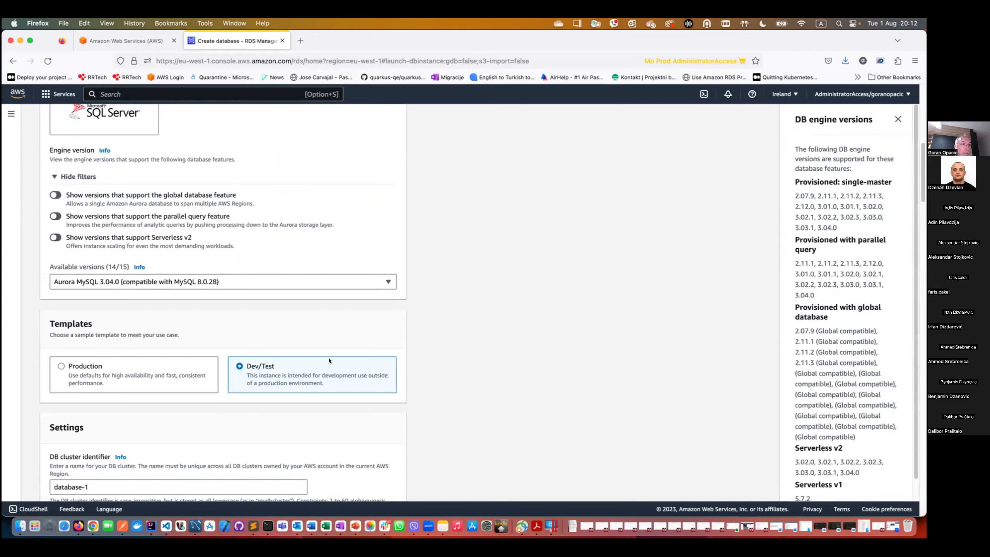
Choose the Production template and set the DB instance class to Serverless v2
scroll(427, 356, "down", 5)
left_click(90, 182)
scroll(134, 232, "down", 7)
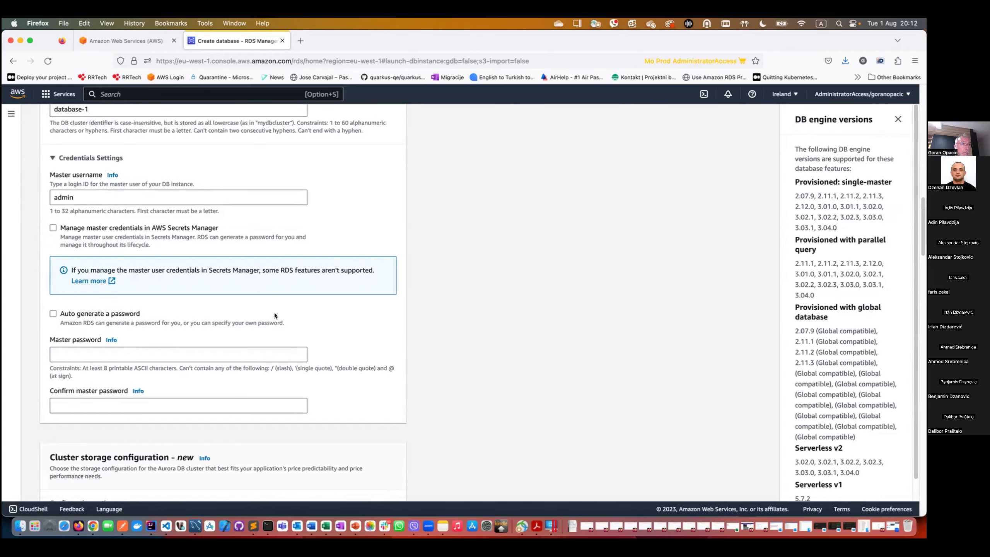
scroll(274, 311, "down", 2)
scroll(274, 311, "down", 5)
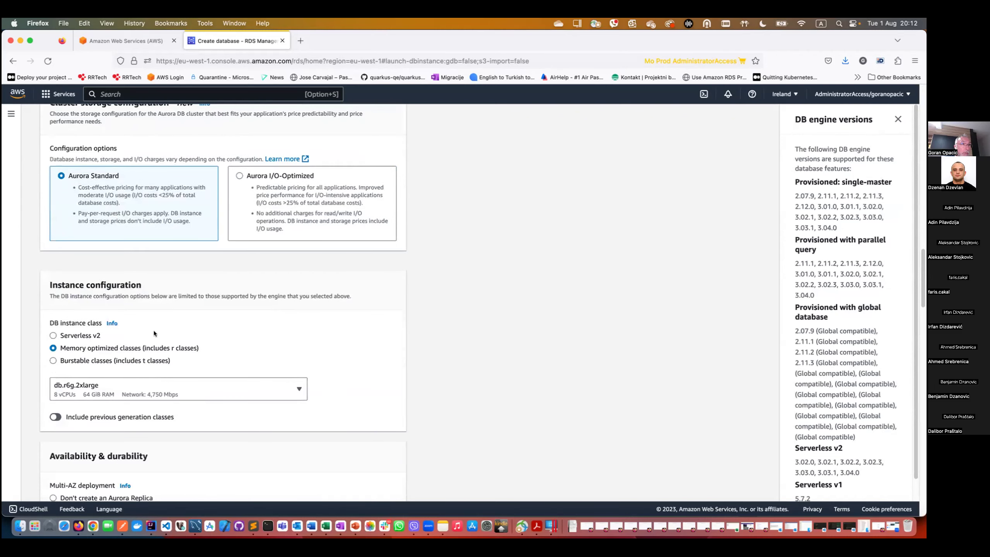
left_click(74, 336)
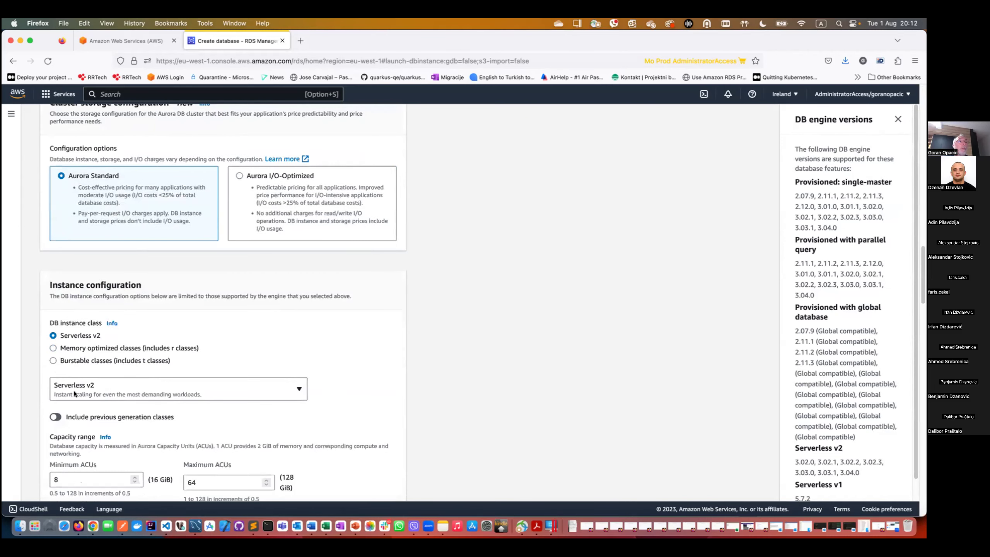
Try 85 and 80 as the minimum ACUs of the Serverless v2 capacity range
scroll(315, 361, "down", 3)
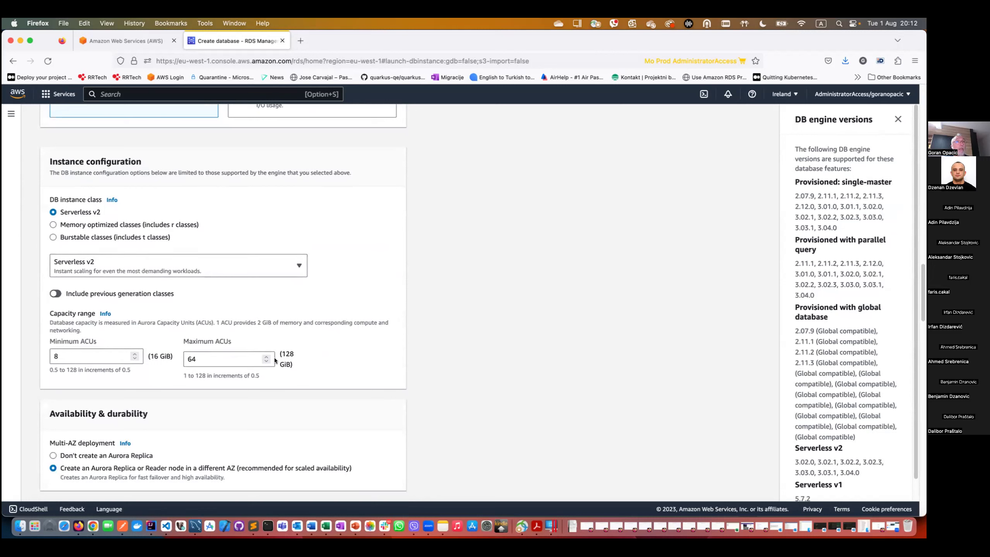
left_click(102, 357)
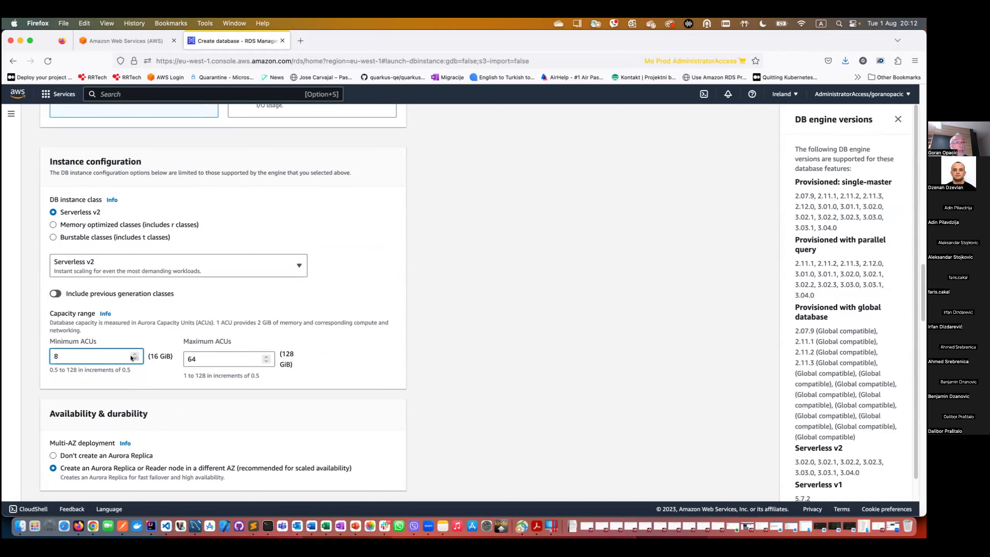
left_click_drag(61, 355, 51, 355)
type("85")
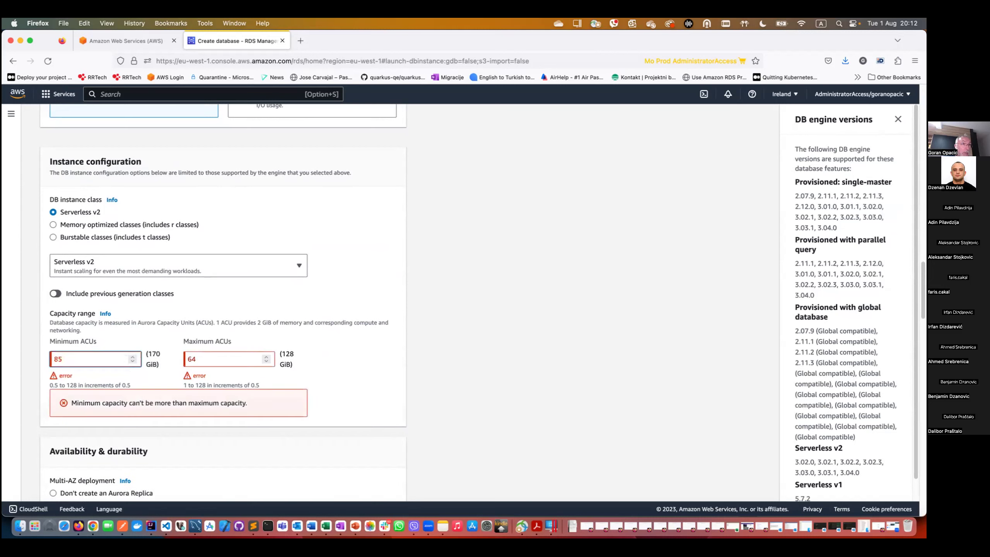
key("BackSpace")
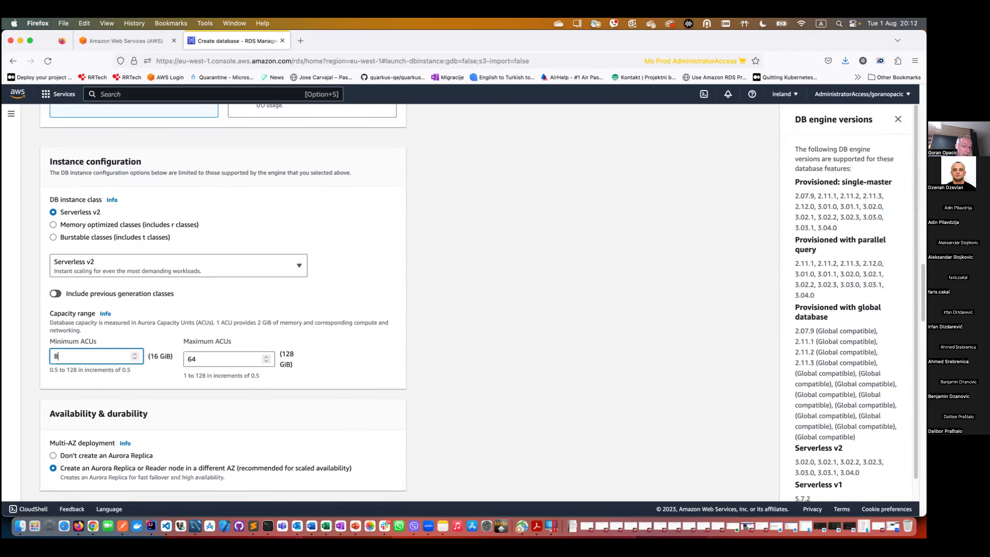
type("5")
key("BackSpace")
type("5")
key("BackSpace")
type("5")
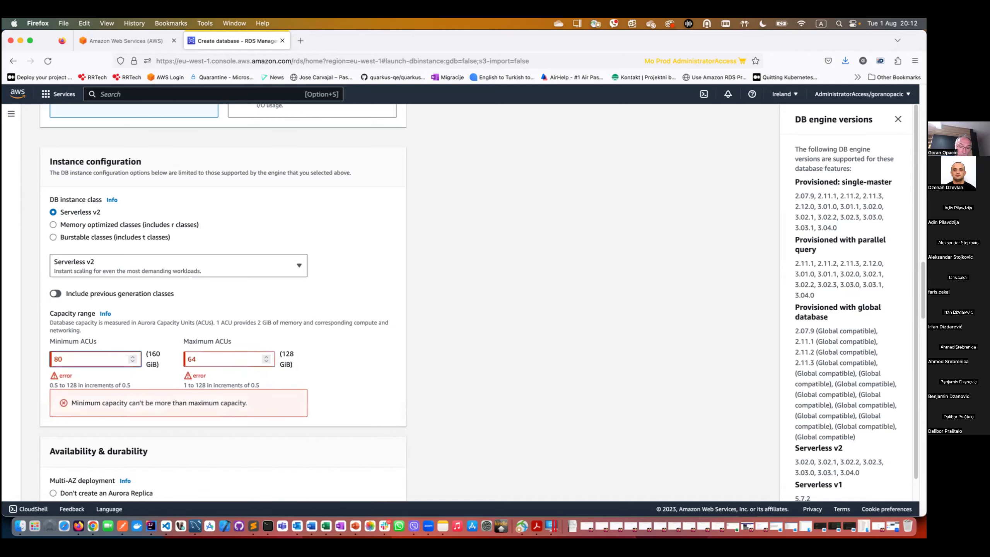
key("BackSpace")
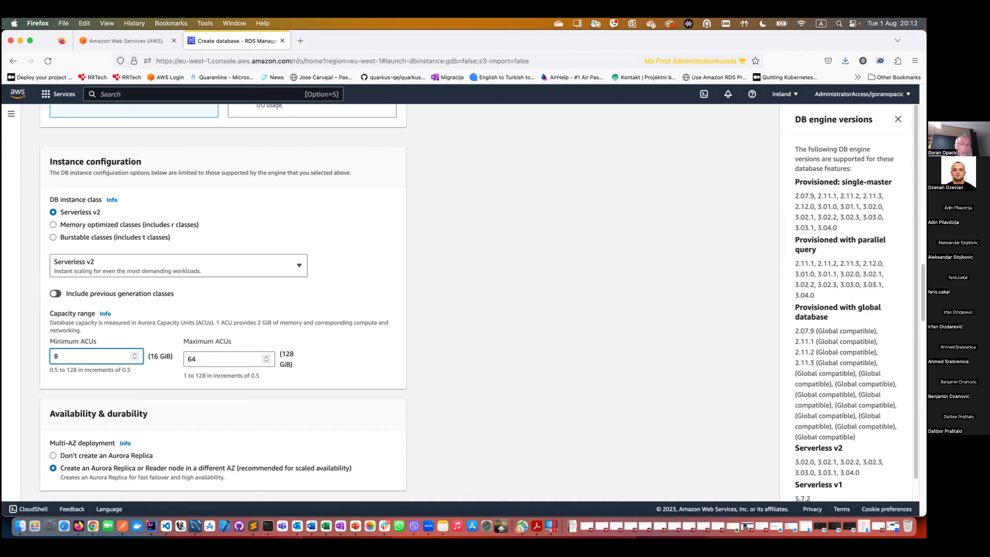
Set the minimum ACUs of the Serverless v2 capacity range to 1
key("BackSpace")
type("3")
left_click(133, 358)
left_click(135, 354)
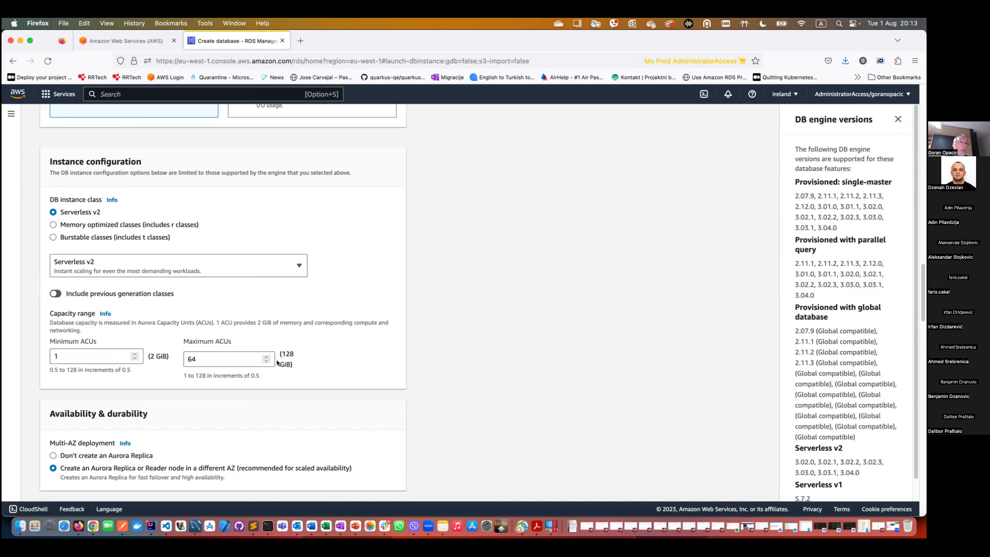
Try a maximum capacity of 1 ACU and restore the maximum ACUs to 64
left_click_drag(196, 357, 181, 355)
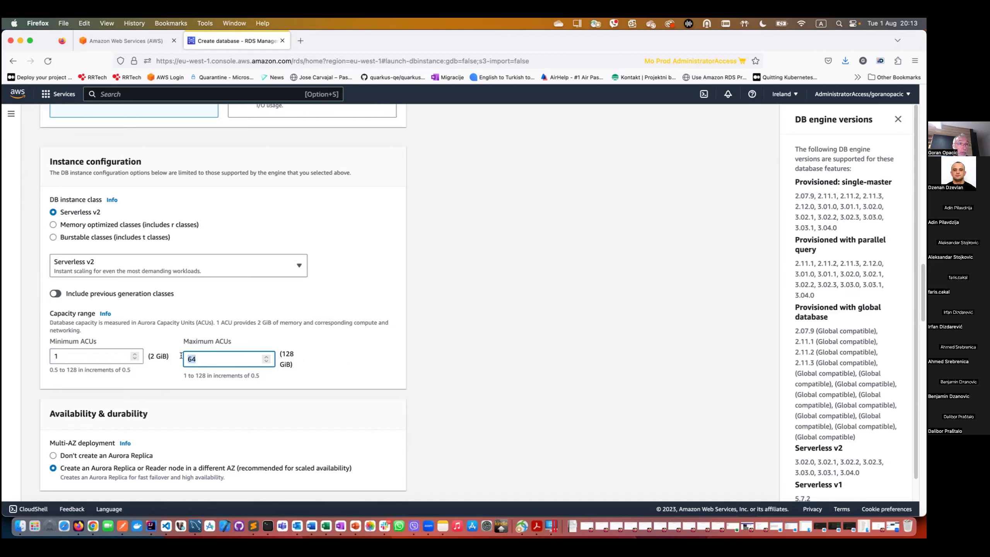
type("1")
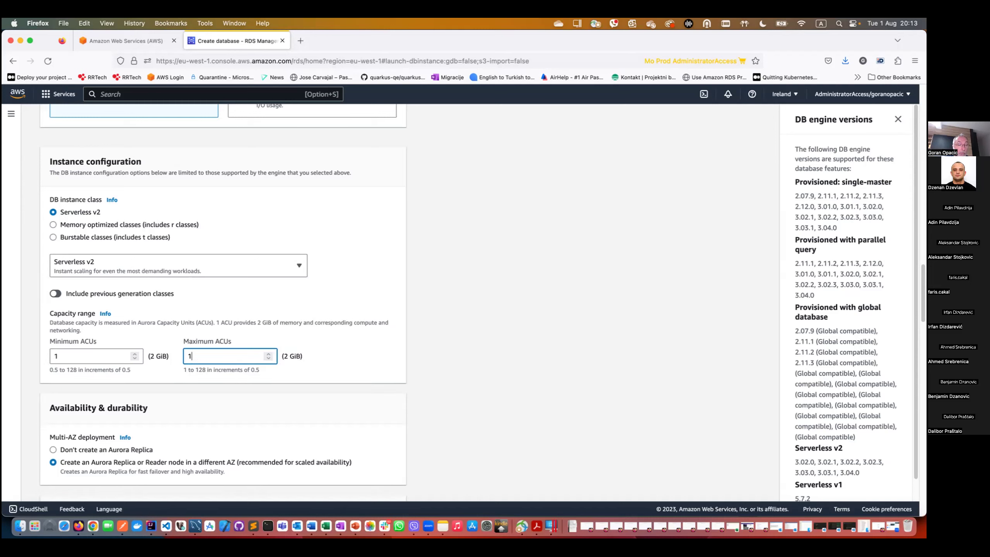
key("BackSpace")
type("64")
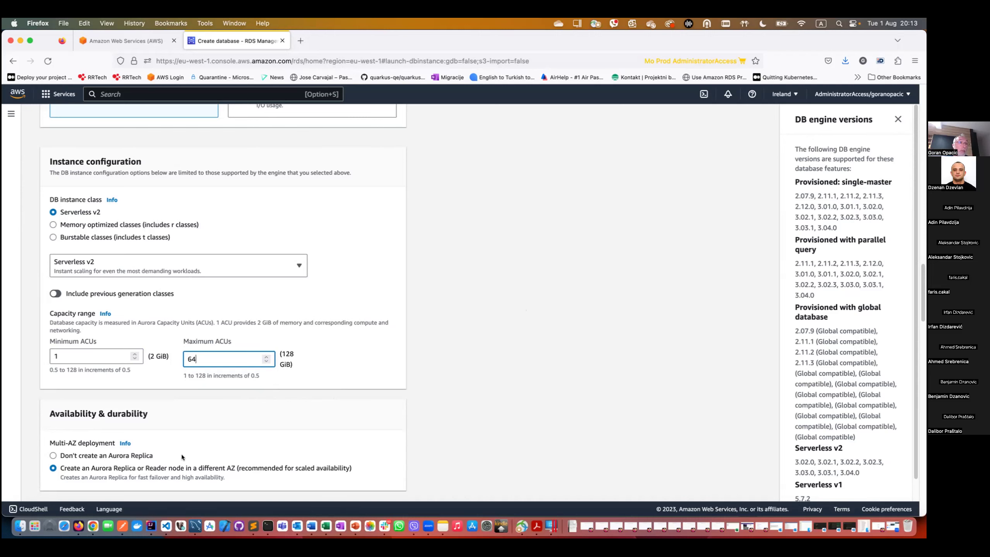
Switch to Finder and open aws-com-ams.pptx from the awscommunityamsterdam2022 folder in PowerPoint
left_click(20, 526)
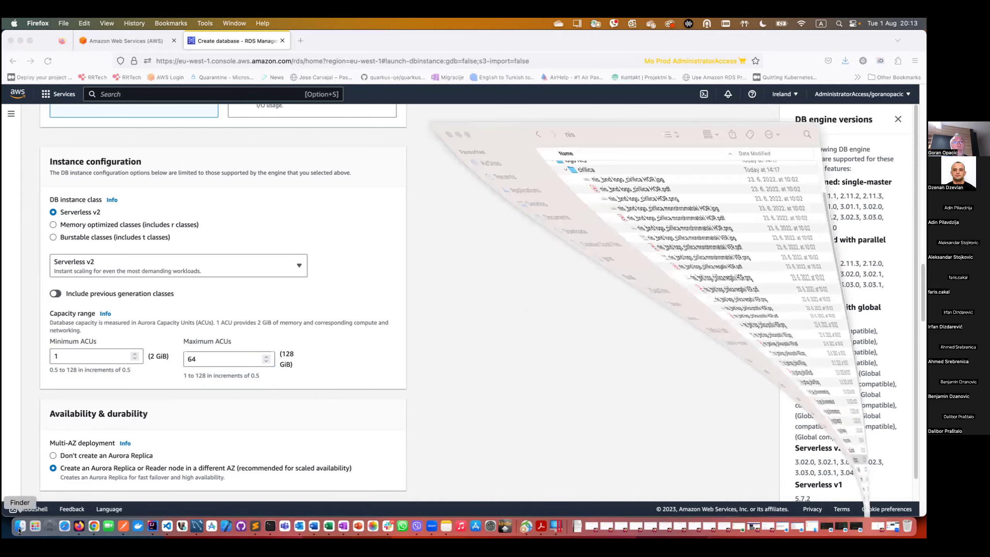
left_click_drag(585, 68, 631, 121)
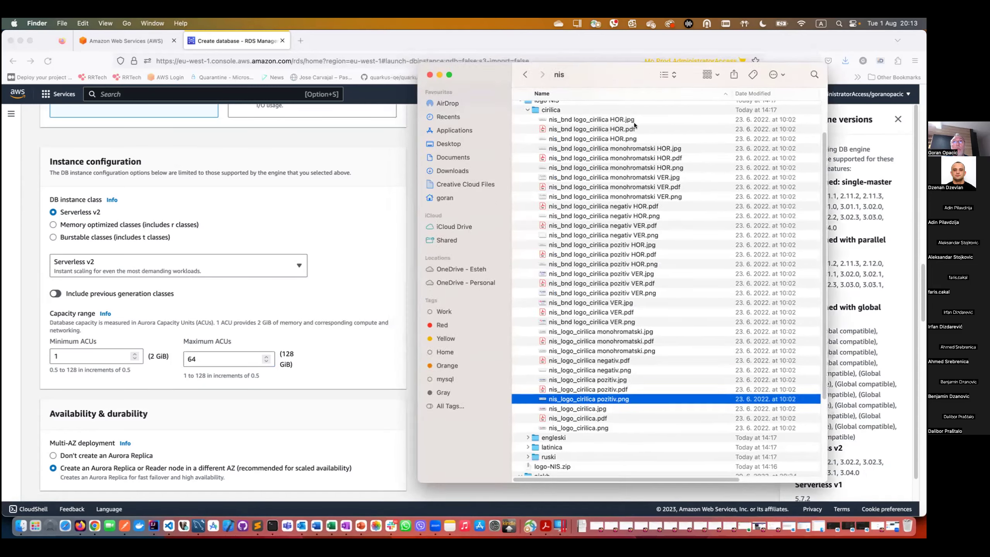
left_click(463, 122)
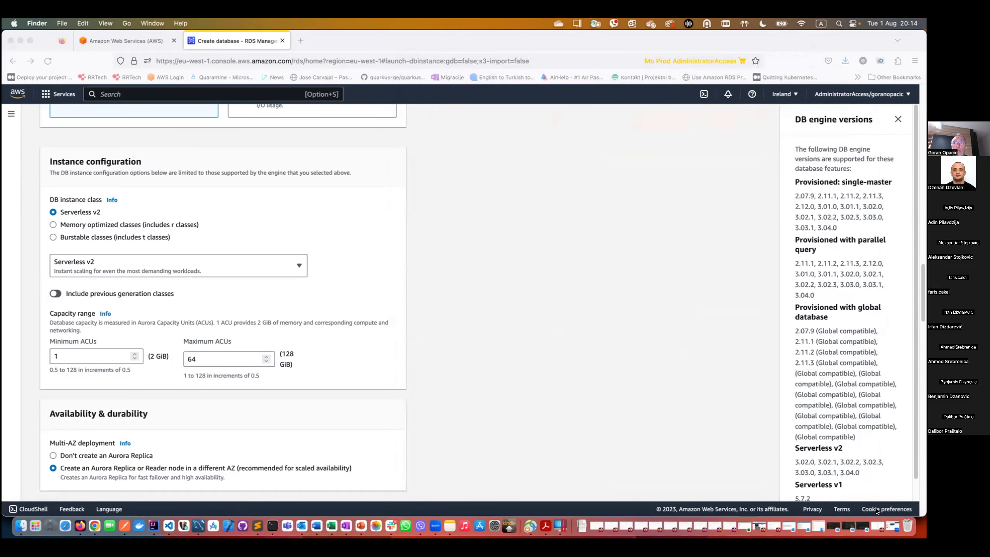
left_click(26, 525)
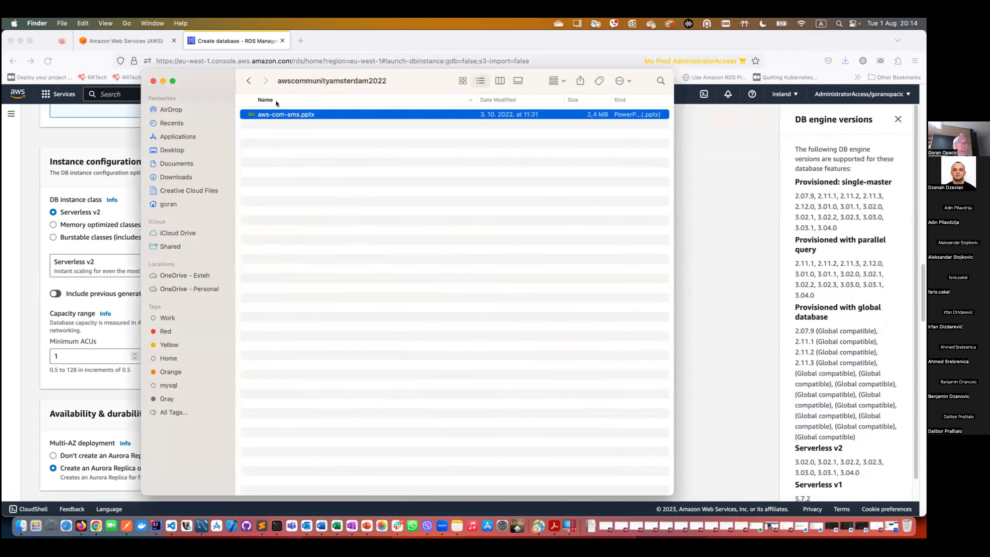
double_click(280, 114)
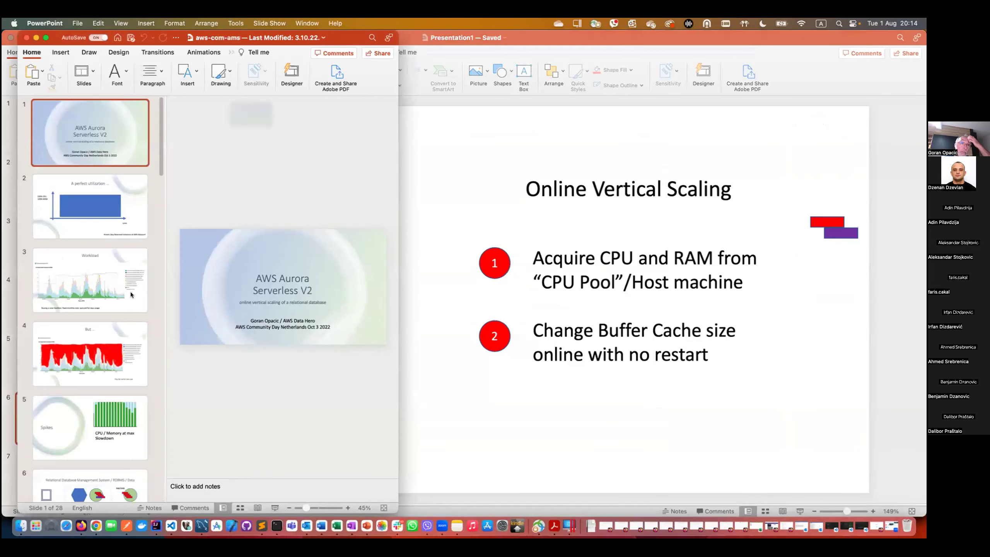
Look through the aws-com-ams slides for the Serverless Database Capacity Metric chart and enlarge the presentation window to view it
left_click(103, 302)
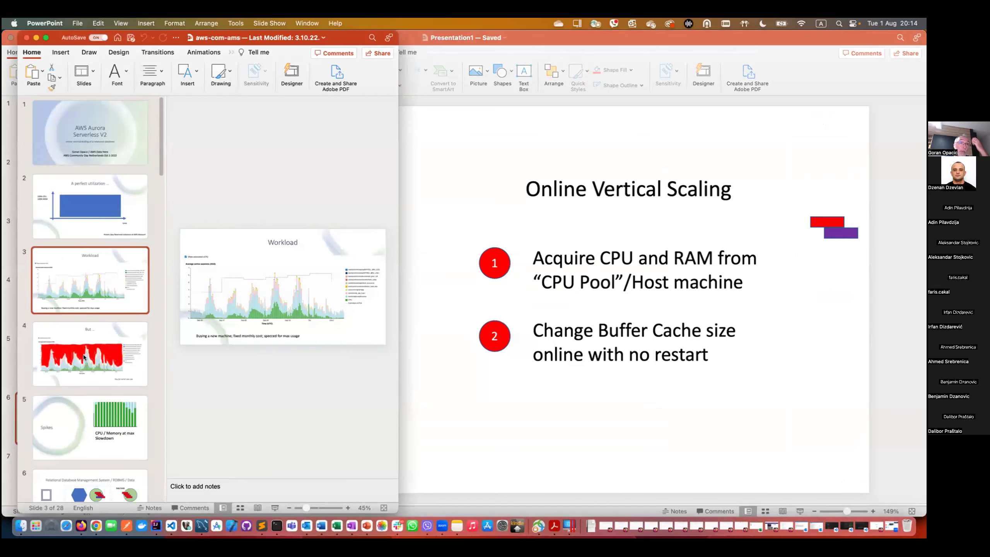
left_click(86, 409)
scroll(95, 315, "down", 10)
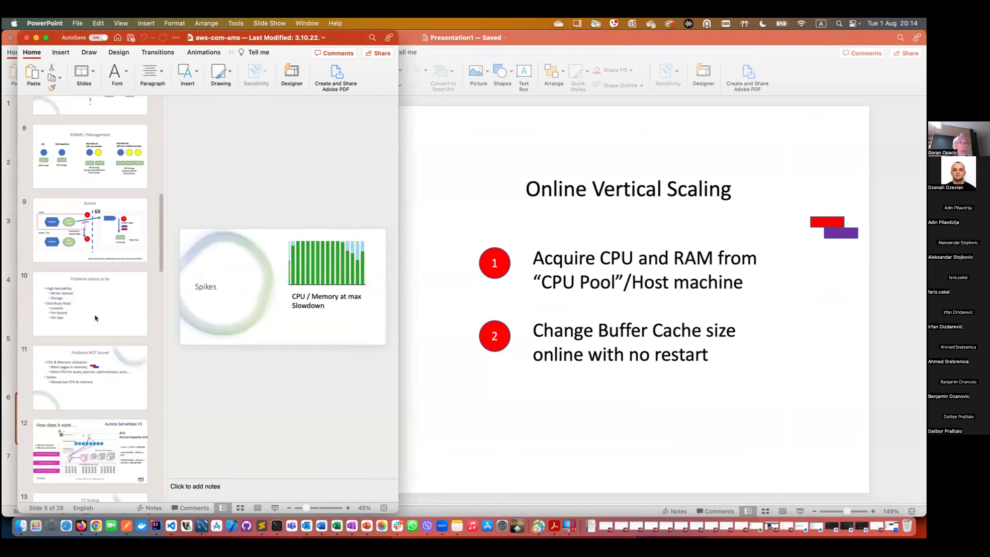
scroll(96, 317, "down", 10)
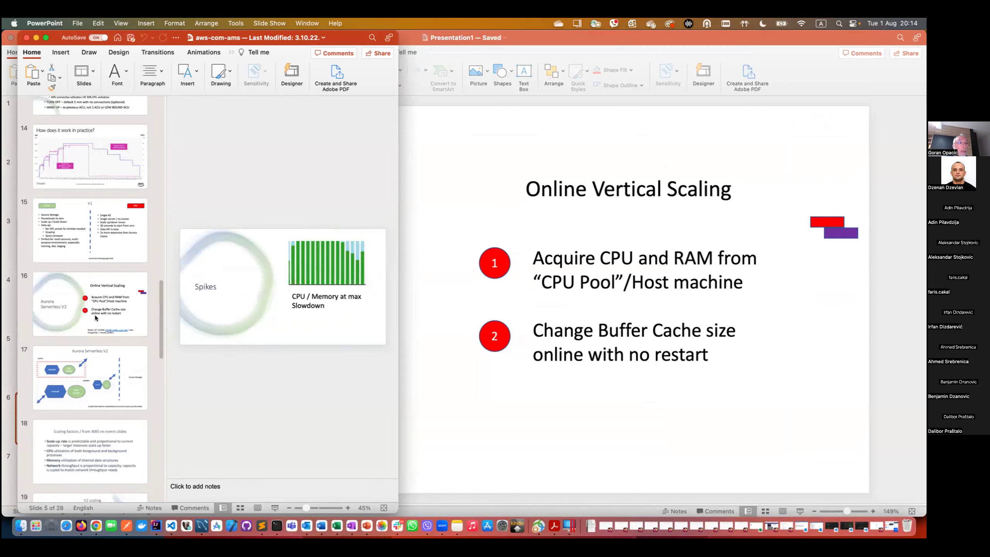
scroll(95, 317, "down", 10)
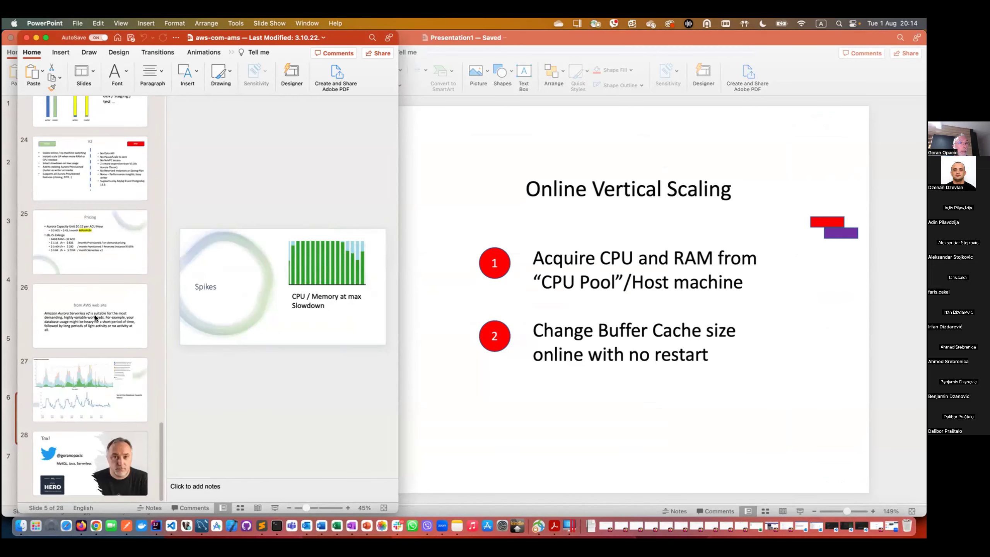
left_click(93, 361)
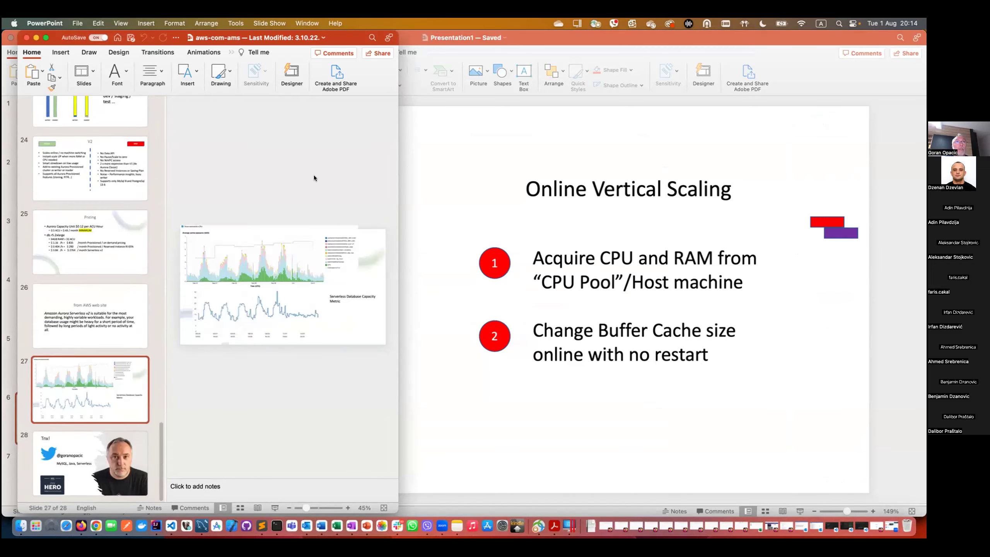
left_click_drag(398, 310, 910, 350)
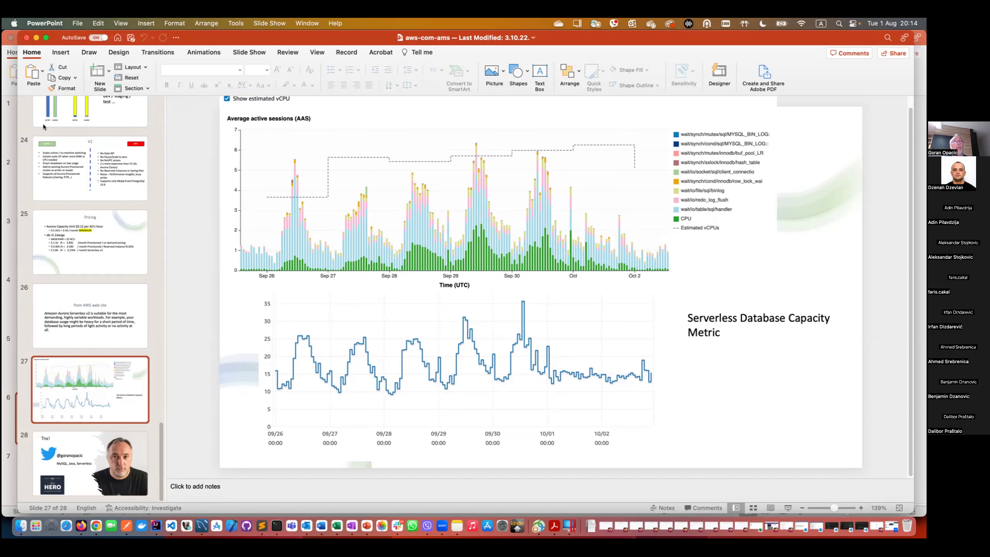
Move the Presentation1 window down and bring the aws-com-ams presentation back in front of it
left_click(9, 132)
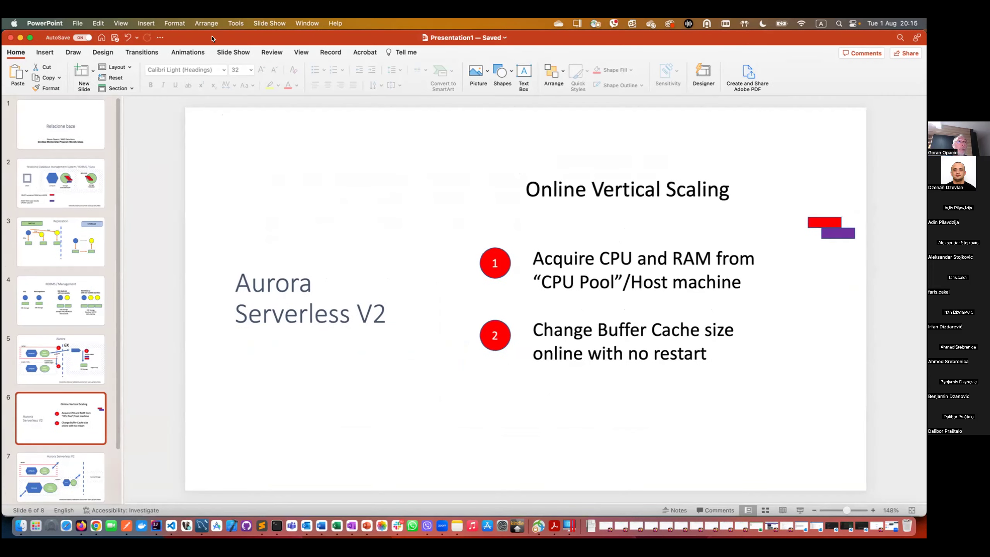
left_click_drag(212, 38, 221, 109)
left_click(222, 45)
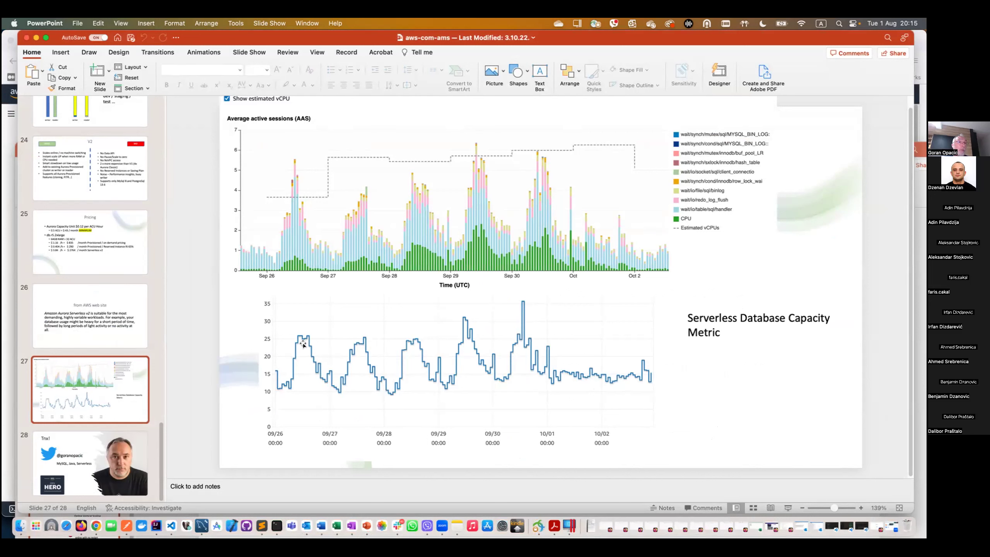
Show the Workload slide and the "But..." slide following it in aws-com-ams
scroll(142, 319, "up", 15)
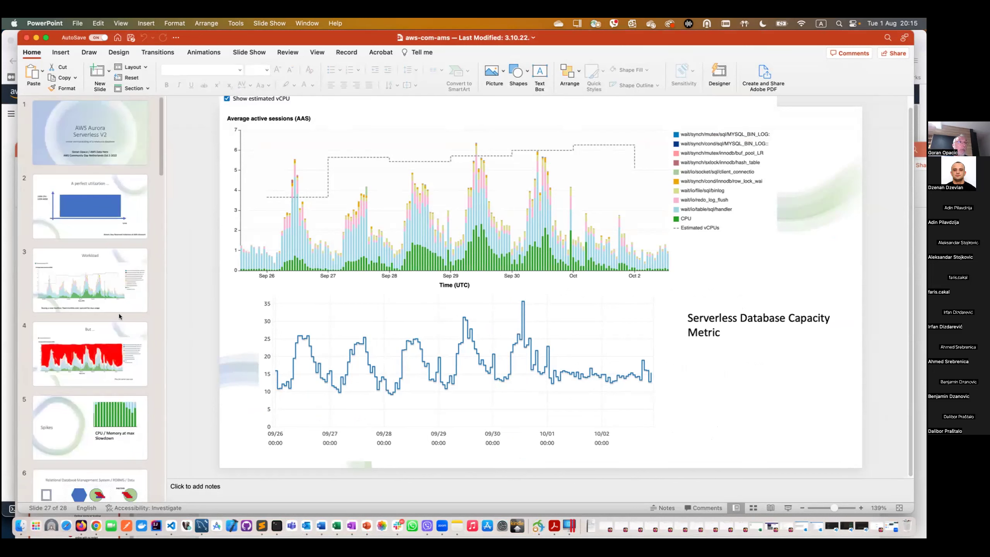
left_click(92, 280)
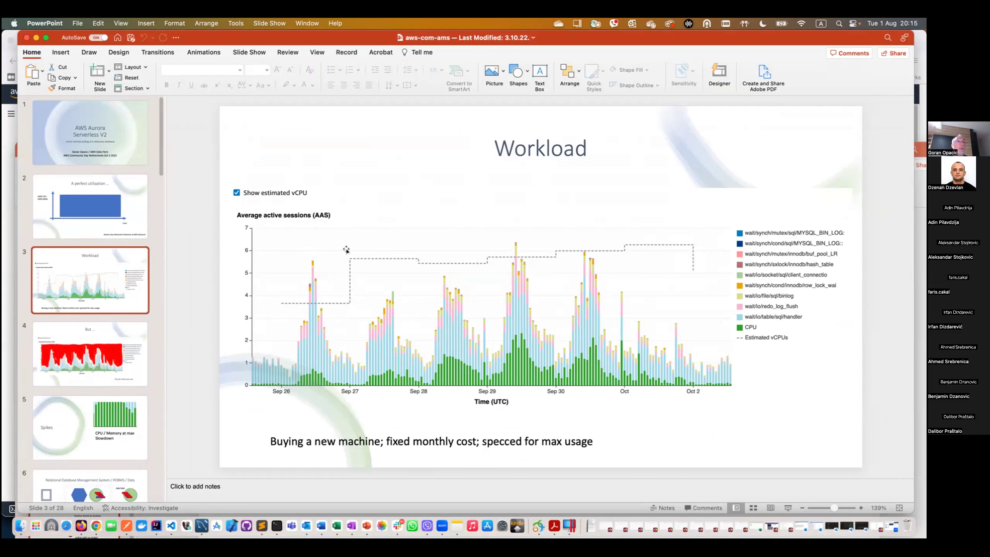
left_click(140, 350)
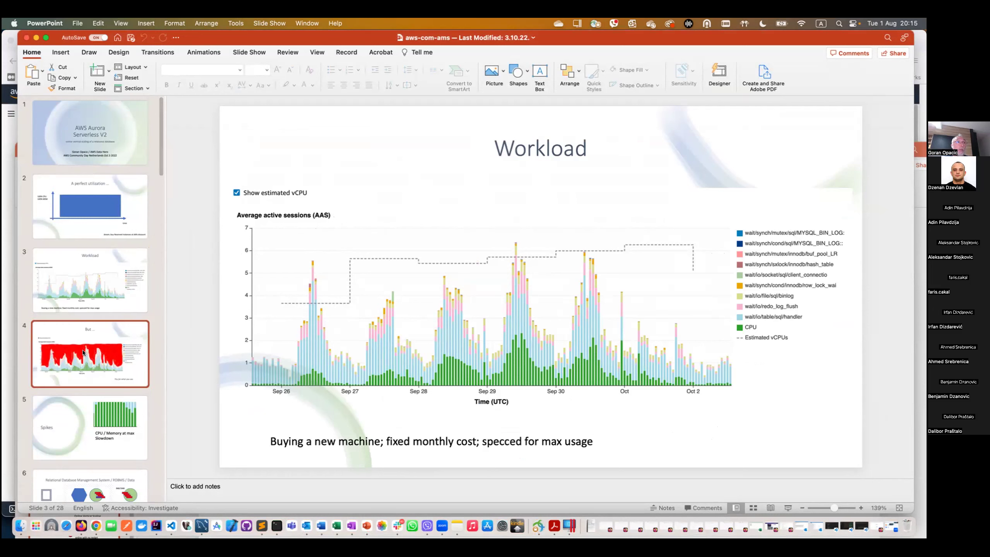